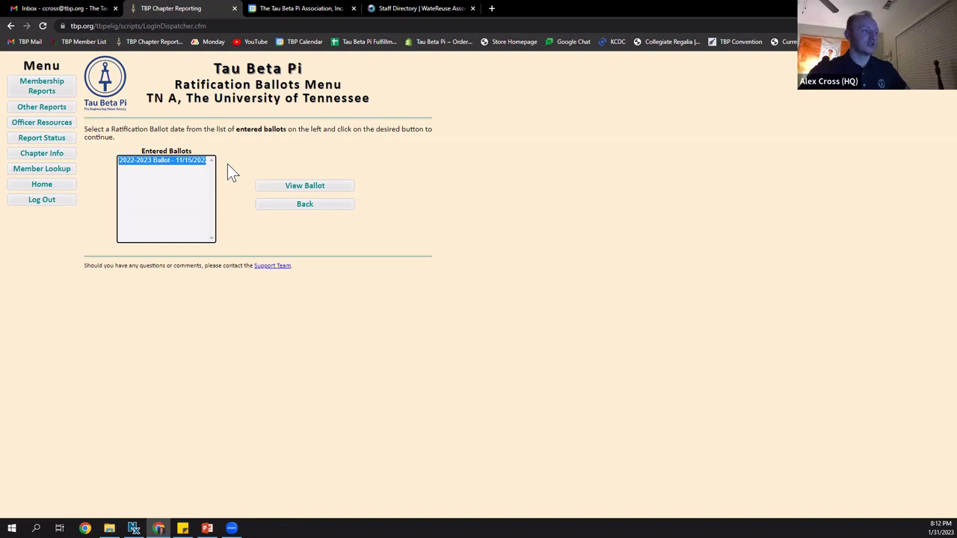
- Load the blank 2022-2023 Ratification Ballot form and scroll down to its amendment fields
click(291, 185)
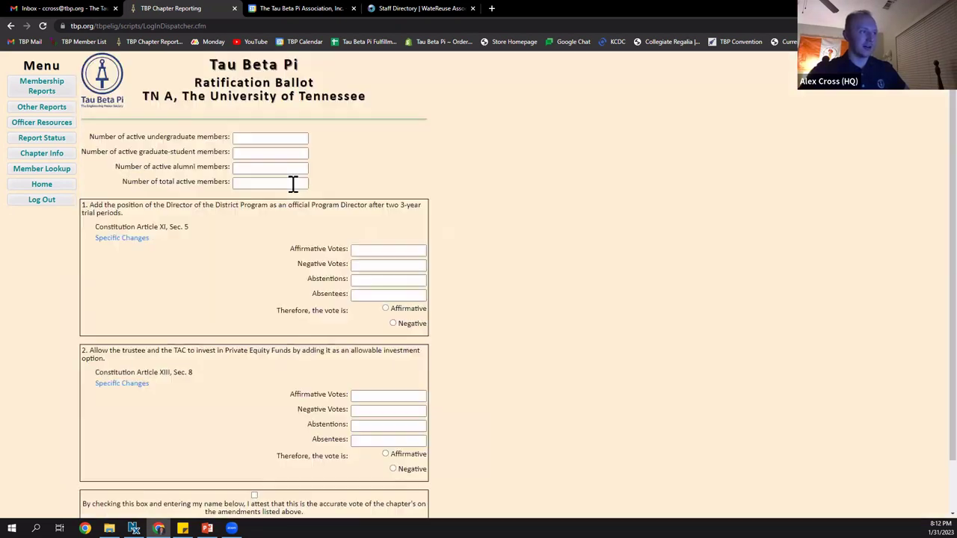
scroll(293, 184, down, 1)
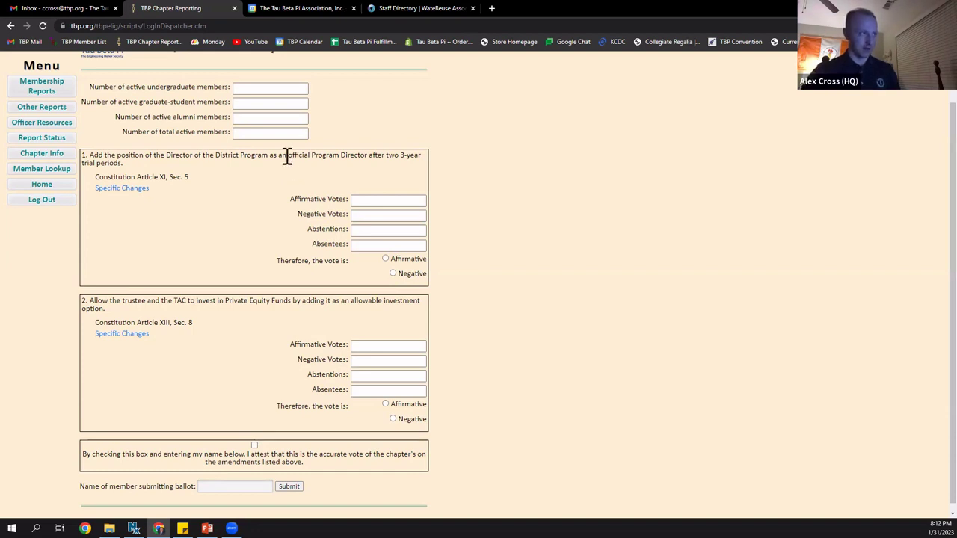
- Read both amendments in the Constitution and Bylaws Changes PDF, then return to the ballot tab
click(130, 189)
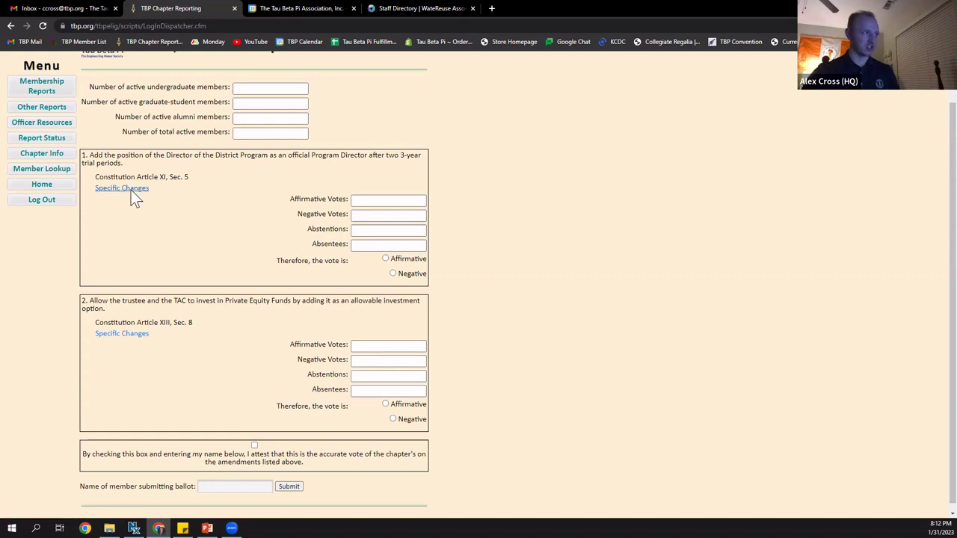
scroll(276, 278, down, 1)
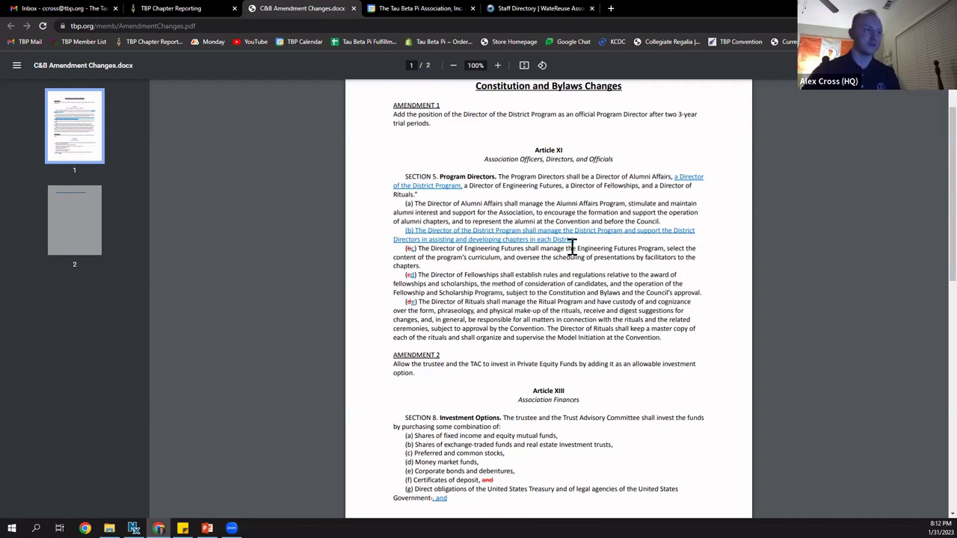
scroll(572, 248, down, 1)
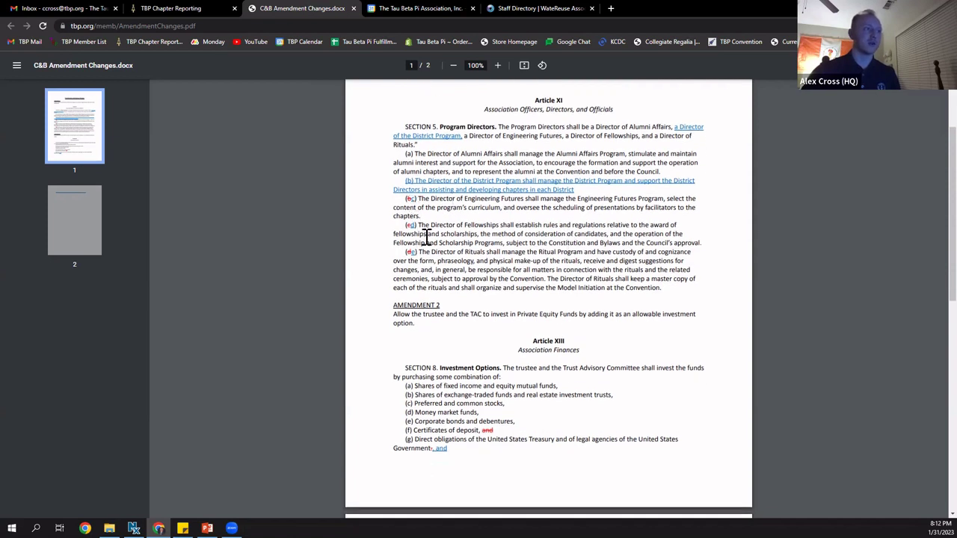
scroll(451, 248, down, 2)
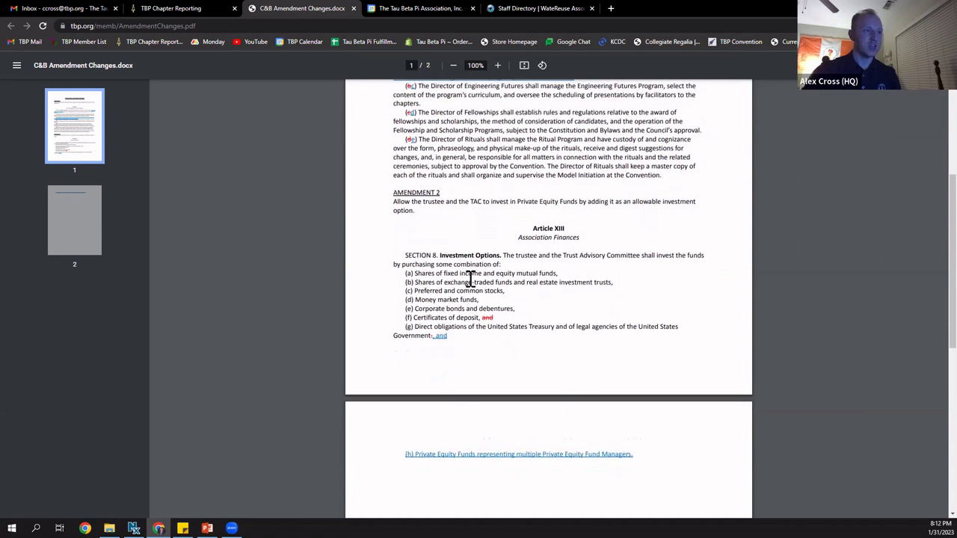
scroll(470, 278, down, 1)
scroll(486, 309, down, 1)
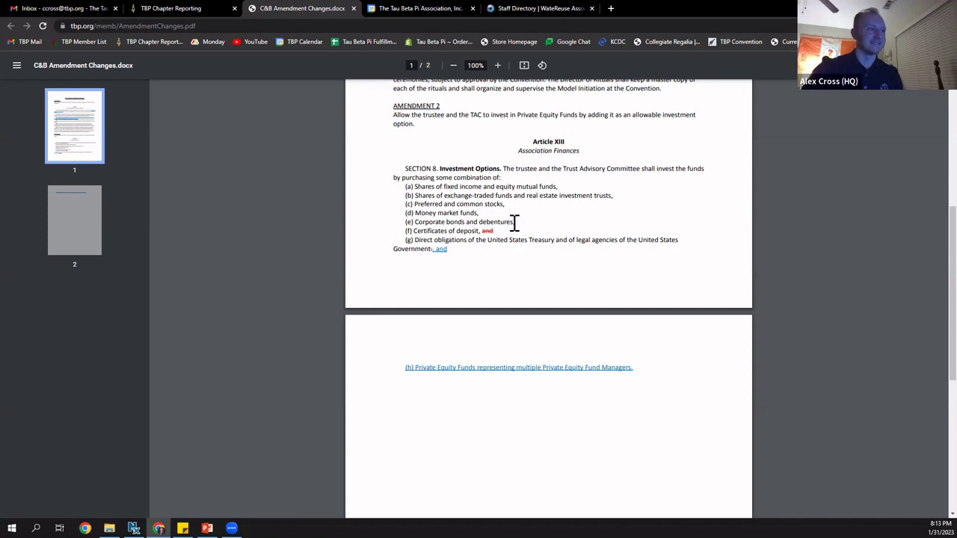
scroll(449, 268, up, 1)
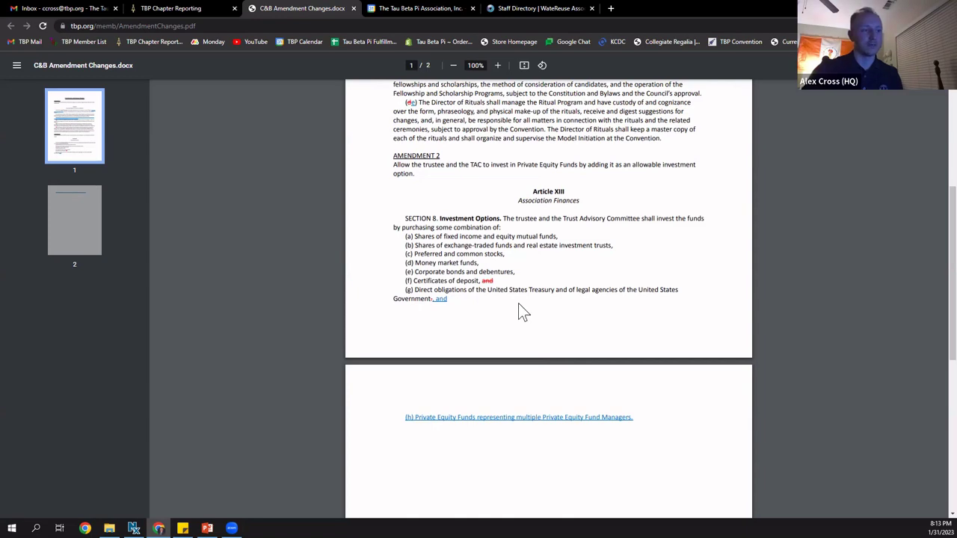
scroll(512, 311, up, 4)
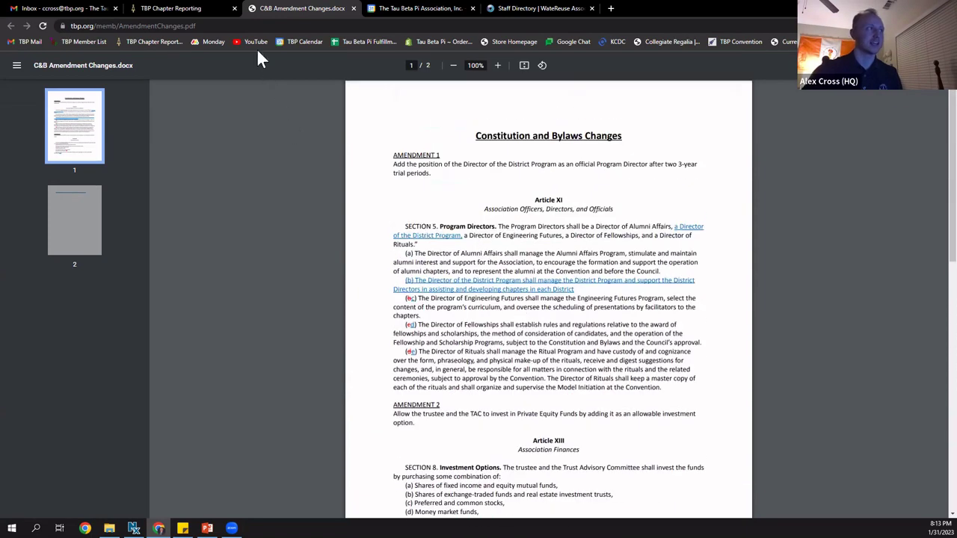
click(196, 8)
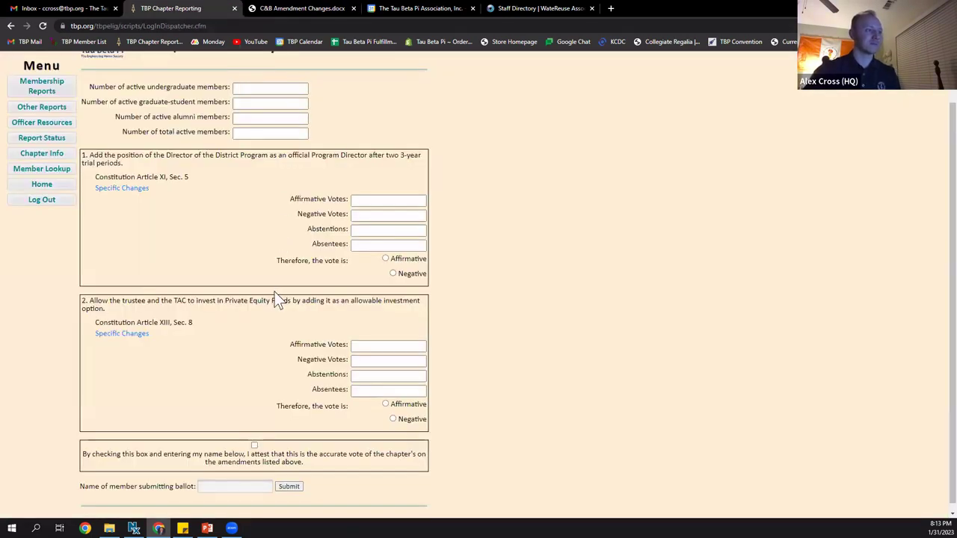
- Enter 45 undergraduate and 3 graduate-student members, correcting the mistyped graduate count
click(258, 90)
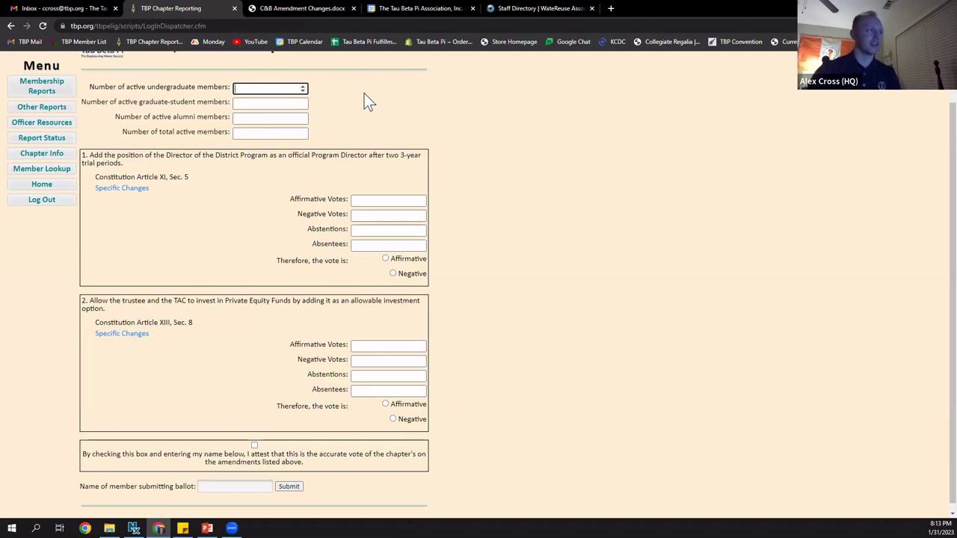
text(45)
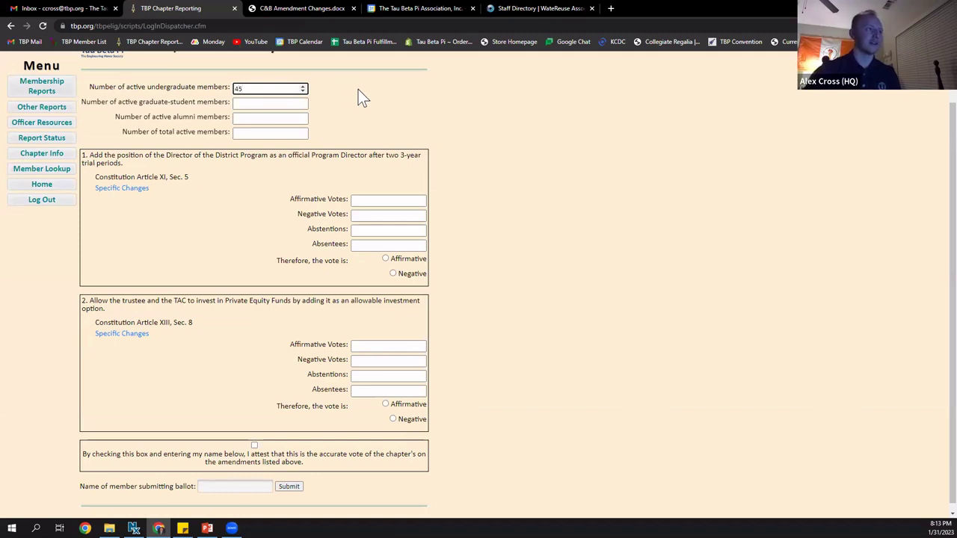
click(287, 103)
text(47)
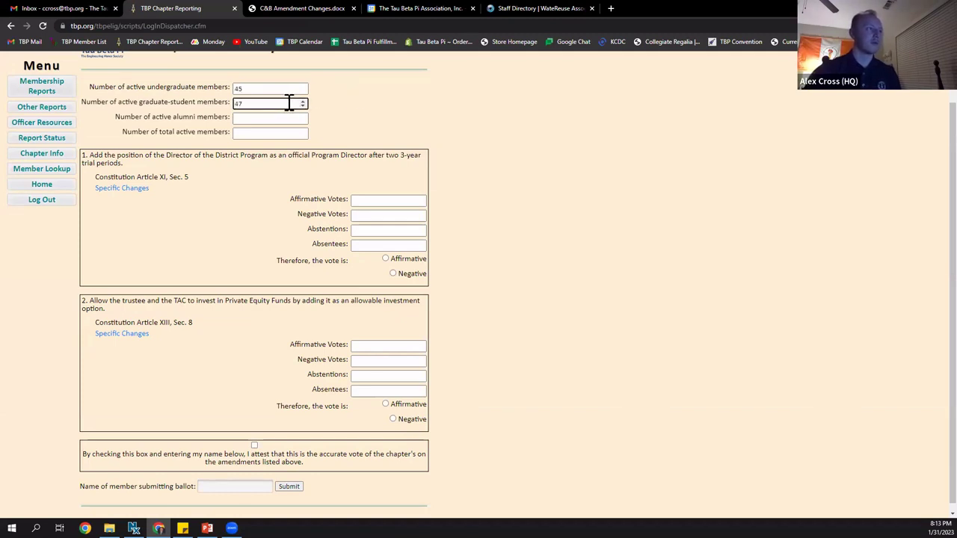
key(BackSpace)
key(BackSpace)
text(3)
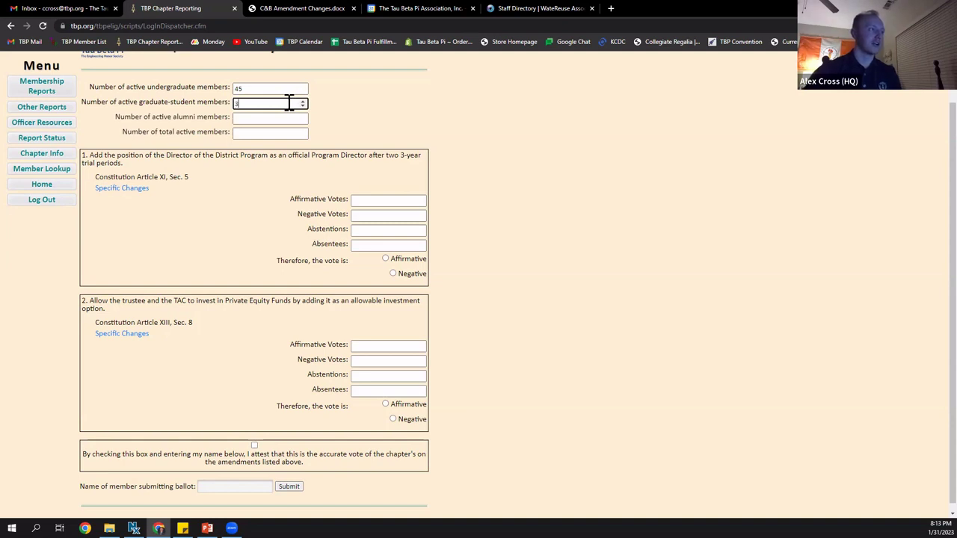
- Set the alumni member count to 2 after fixing typos, bringing the total to 50
click(278, 117)
text(1)
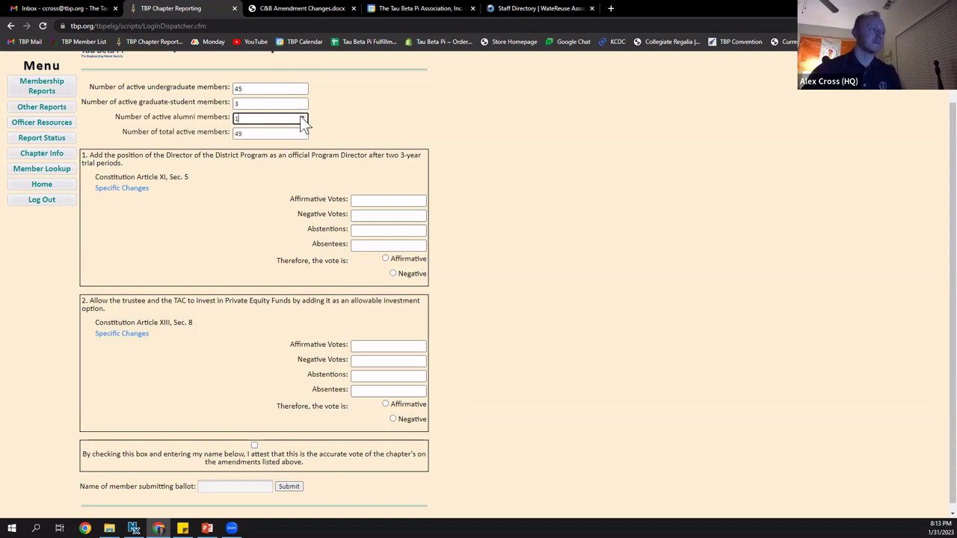
double_click(249, 102)
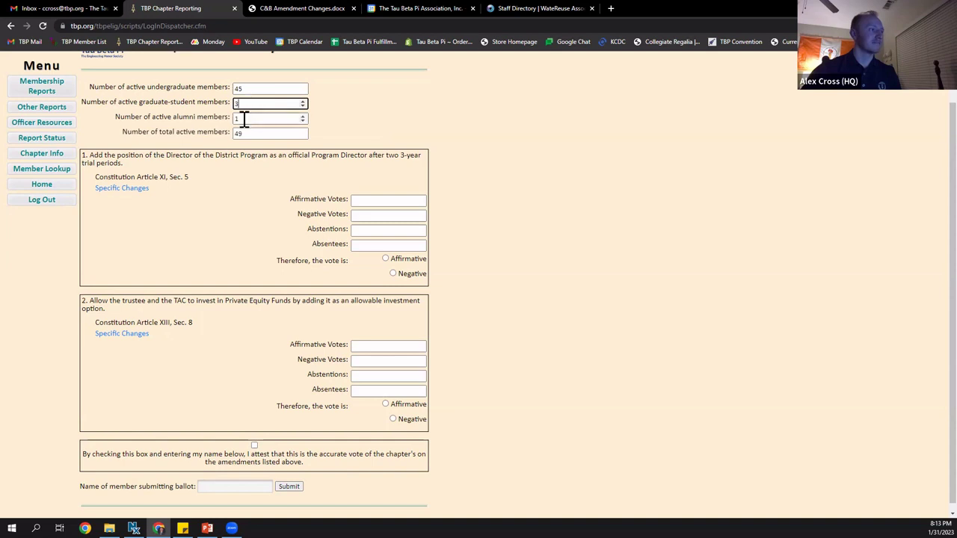
click(243, 118)
text(22)
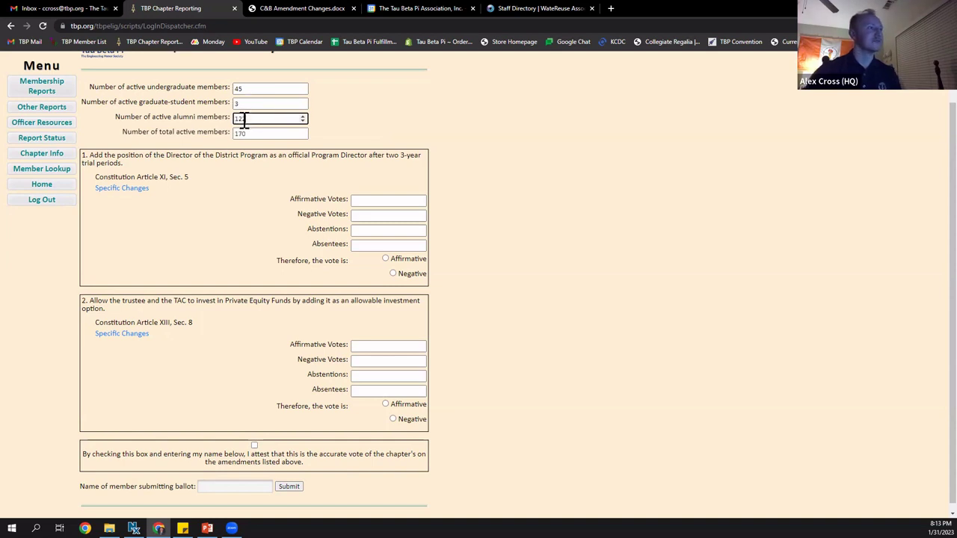
key(BackSpace)
key(BackSpace)
key(BackSpace)
text(2)
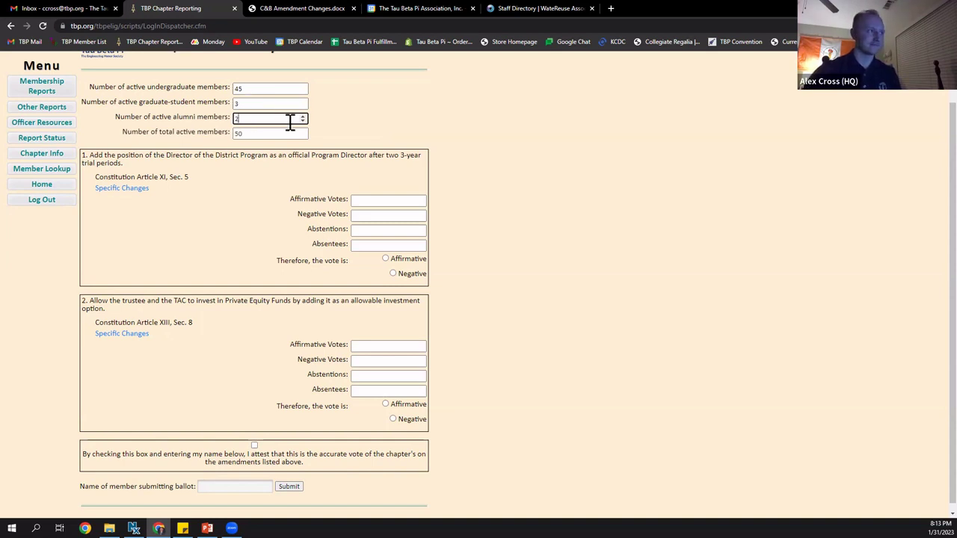
click(329, 116)
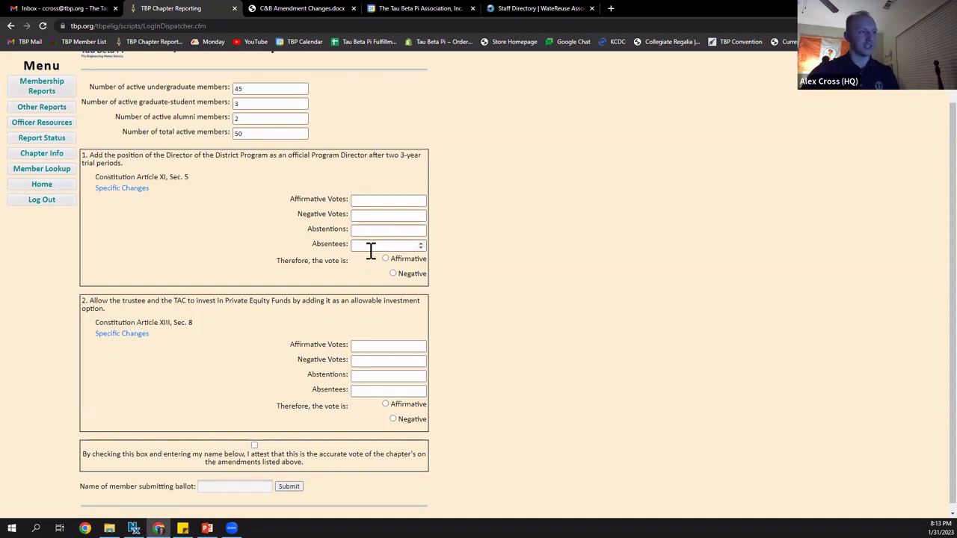
- Enter amendment 1 votes: 45 affirmative, 4 negative, 1 abstention, 0 absentees
click(386, 202)
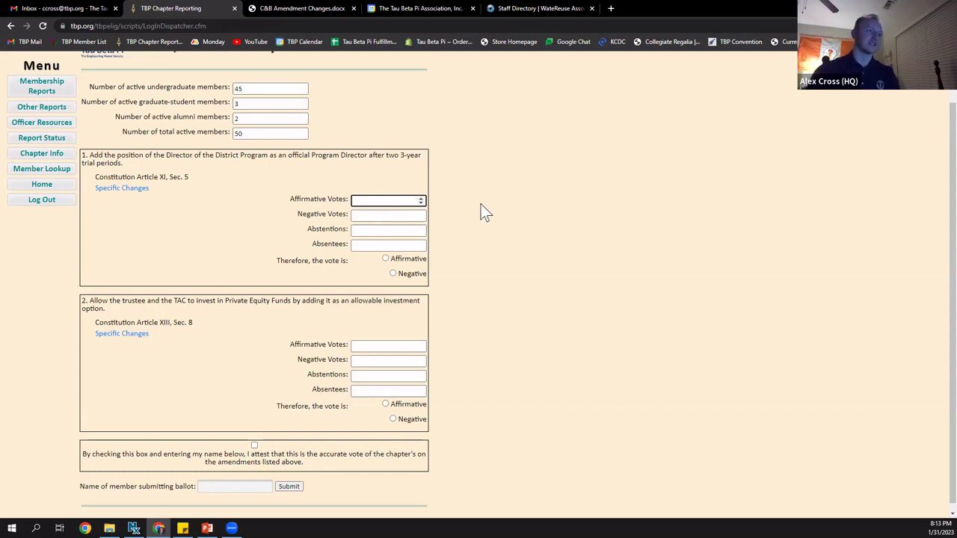
text(45)
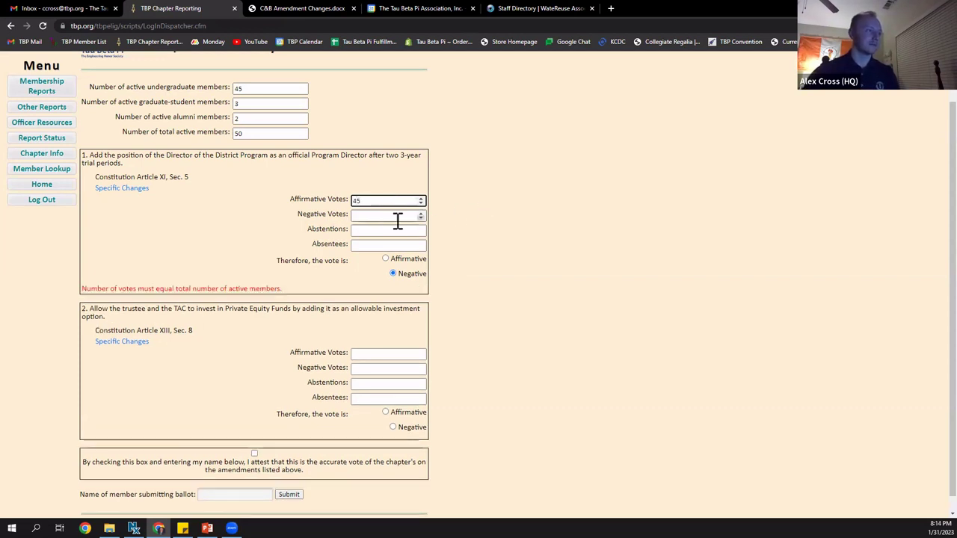
click(389, 214)
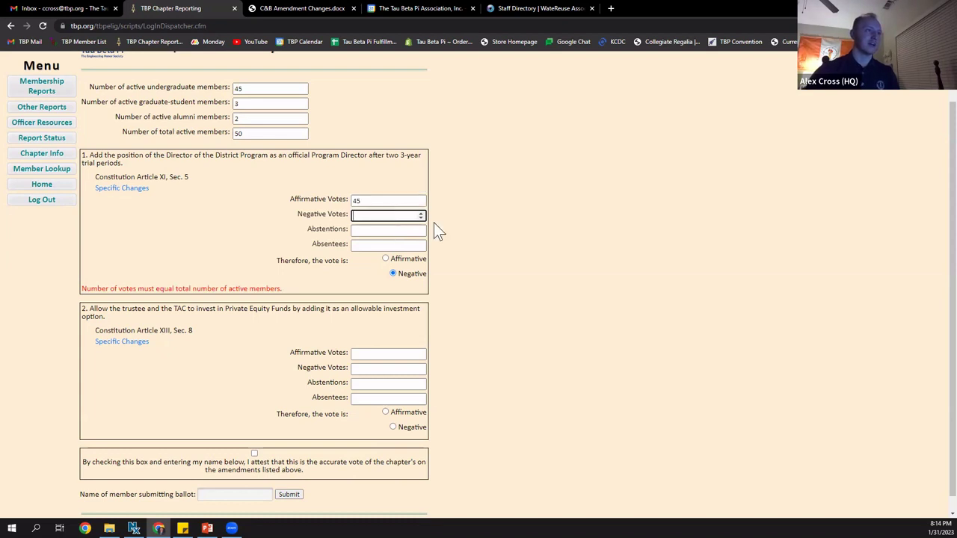
text(4)
click(396, 231)
text(1)
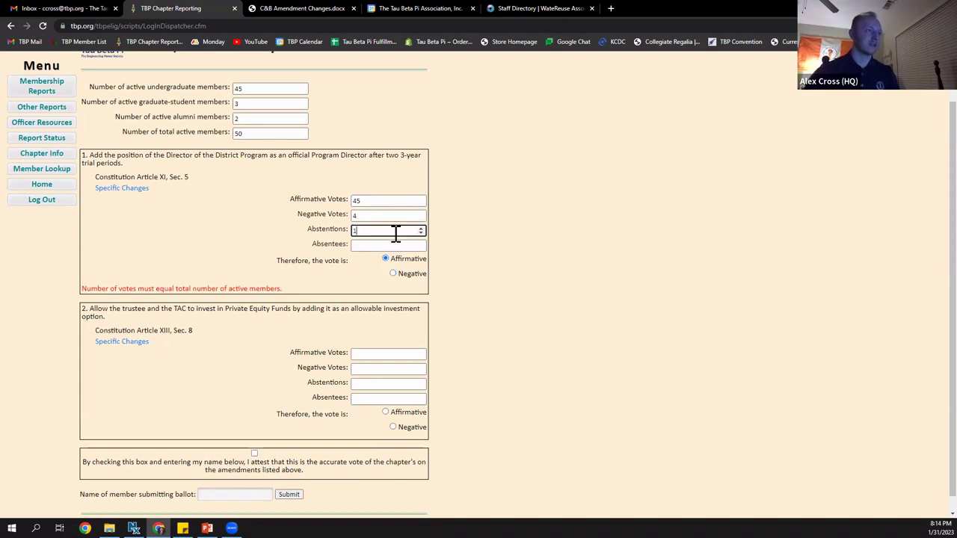
click(496, 231)
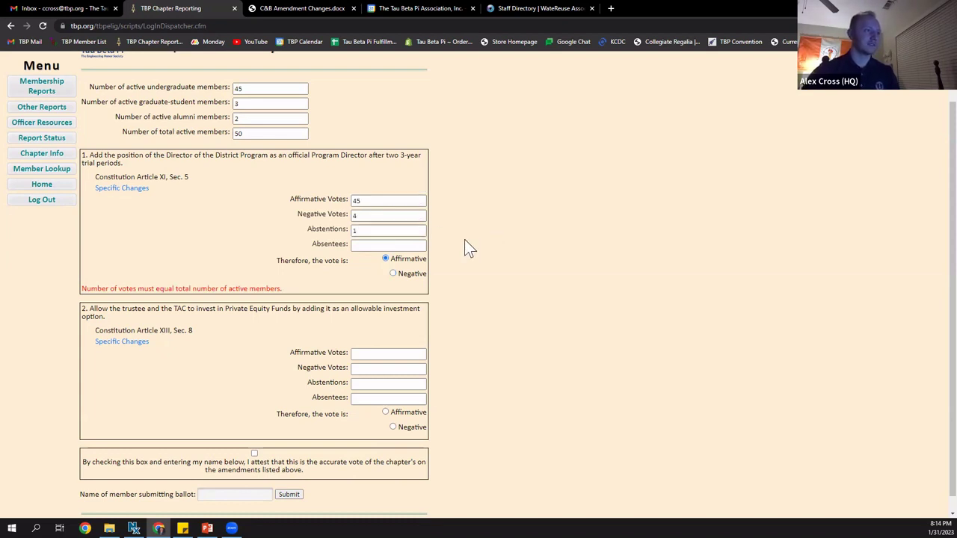
click(387, 245)
text(0)
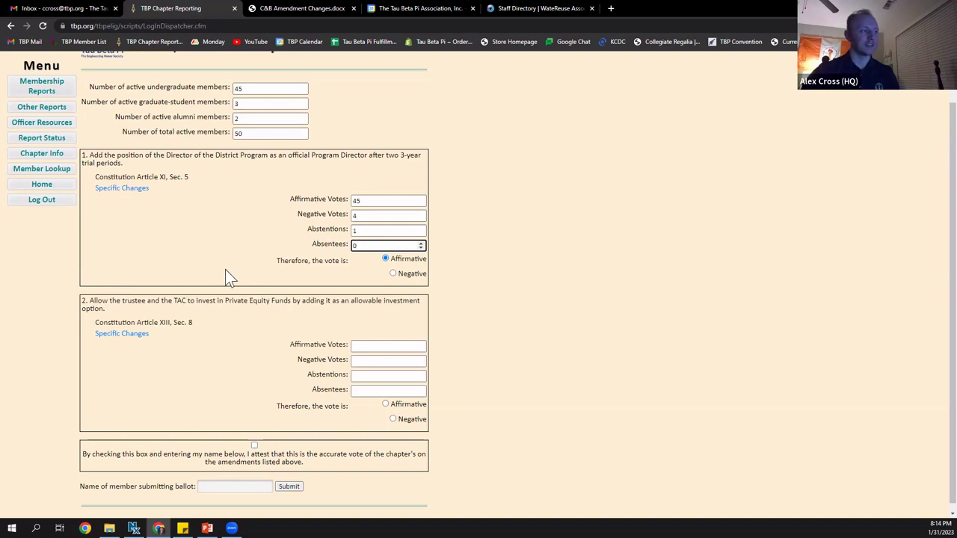
- Enter amendment 2 votes: 20 affirmative, 25 negative, 5 abstentions, 0 absentees
click(379, 345)
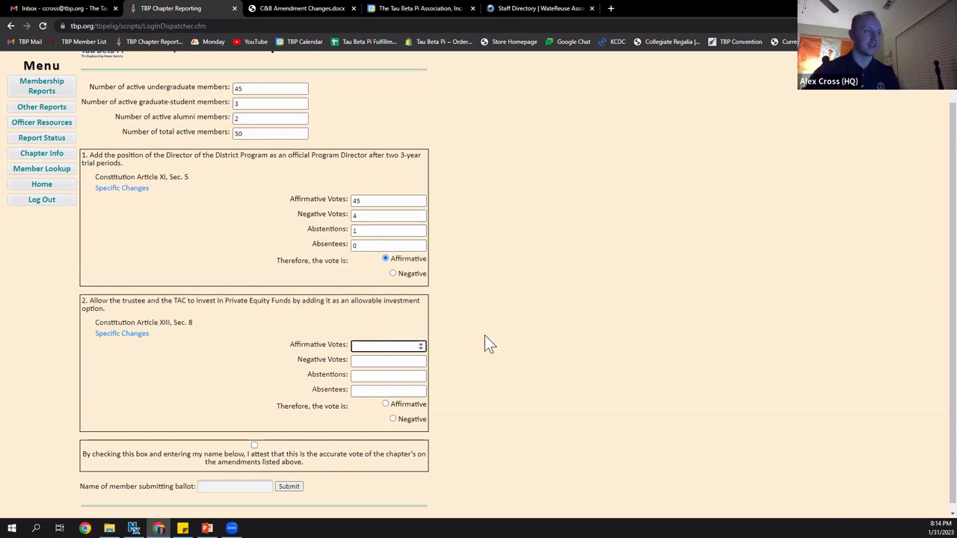
text(20)
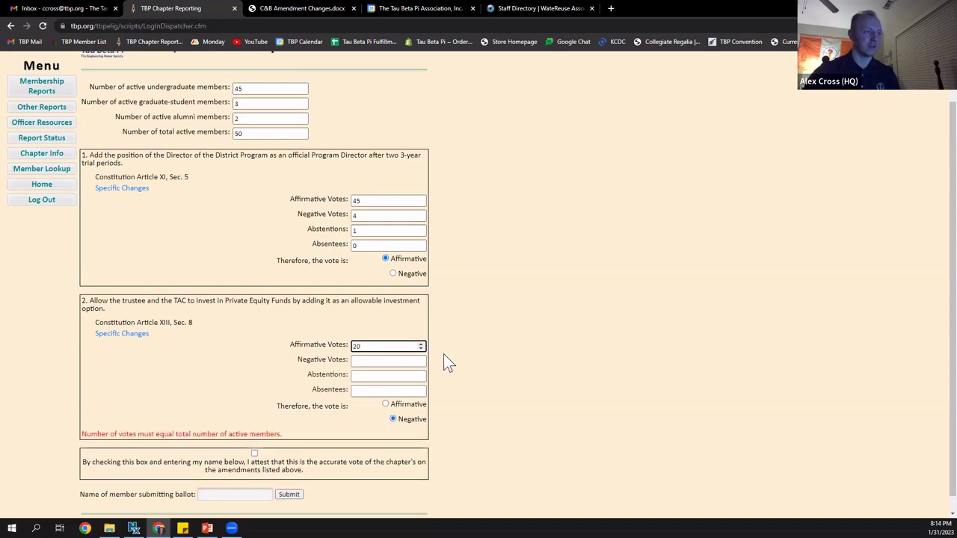
click(396, 362)
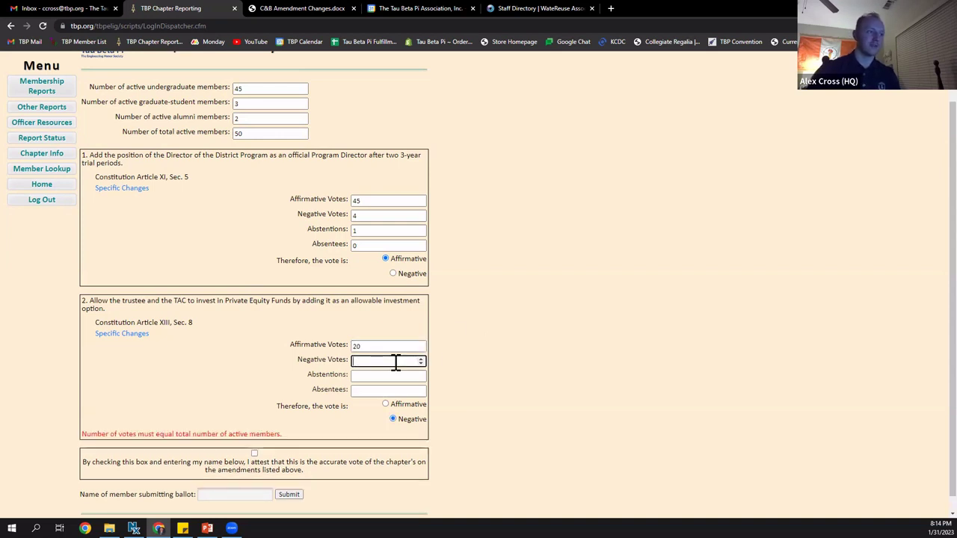
text(25)
click(387, 375)
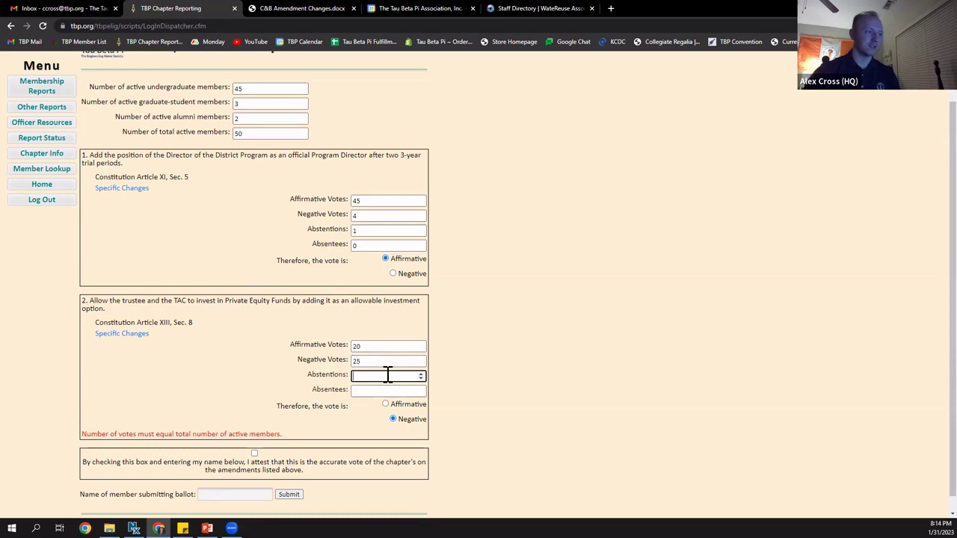
text(5)
click(389, 390)
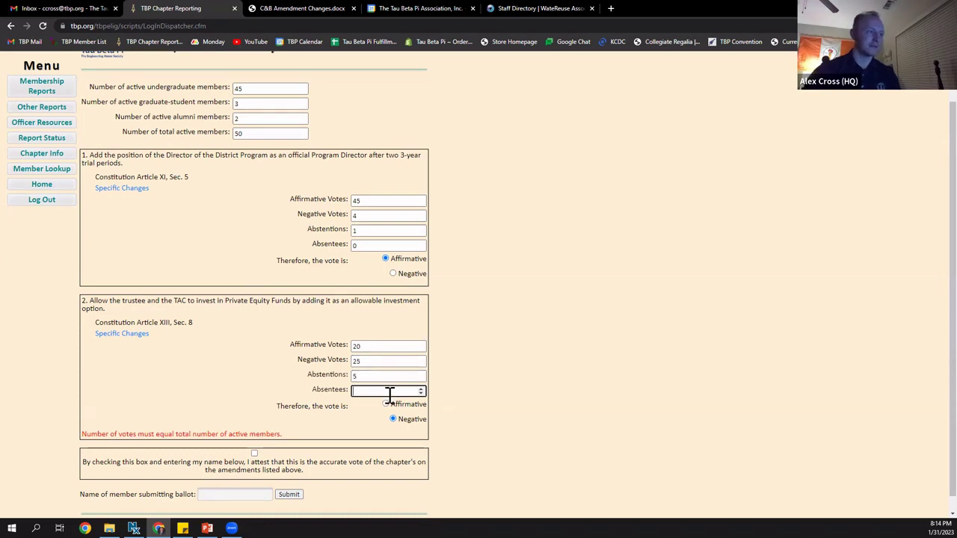
text(0)
click(512, 382)
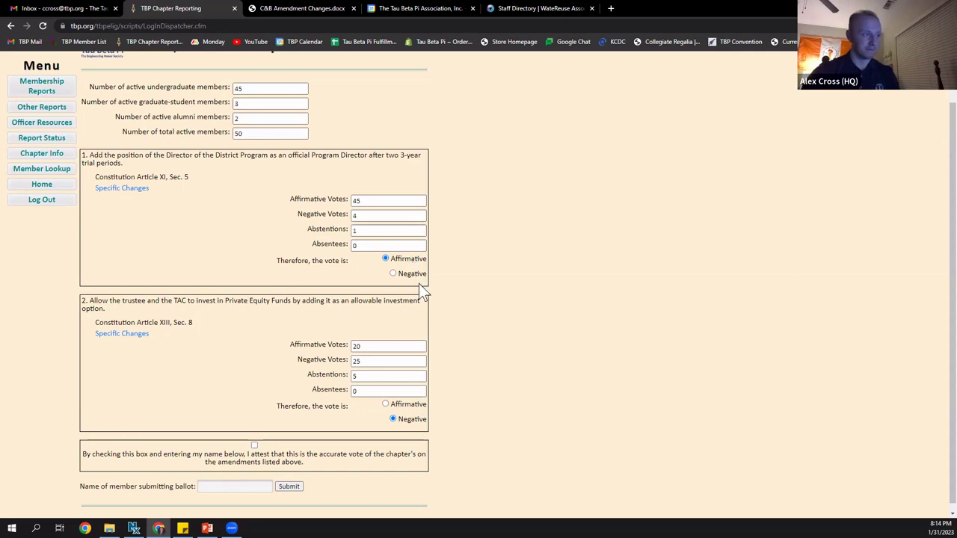
- Check the accuracy attestation, autofill the submitter's name, and switch back to the slideshow
scroll(361, 425, down, 1)
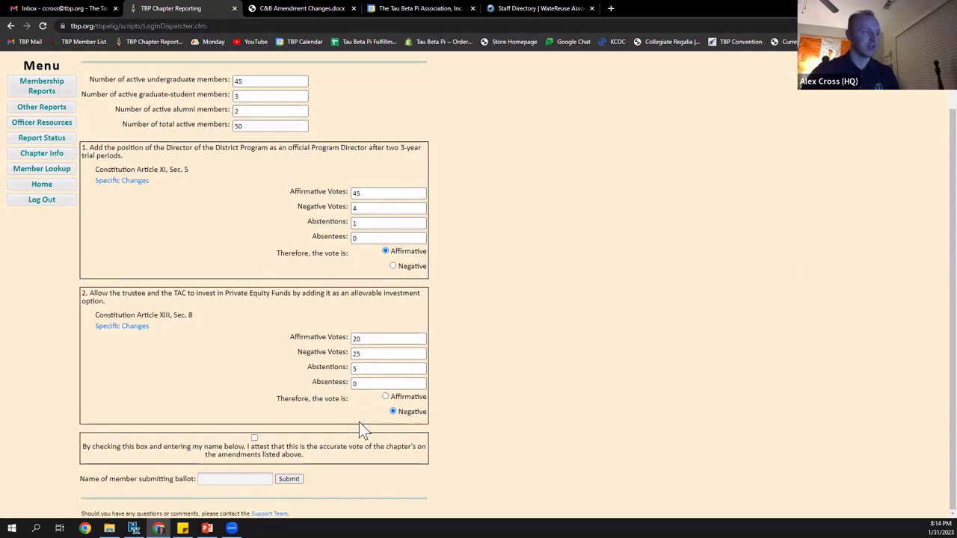
click(254, 439)
click(236, 480)
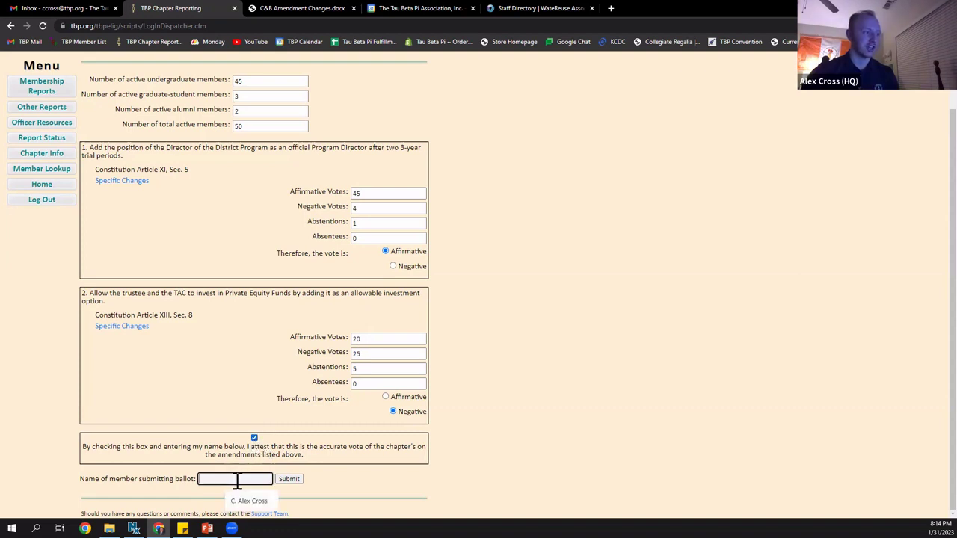
click(232, 500)
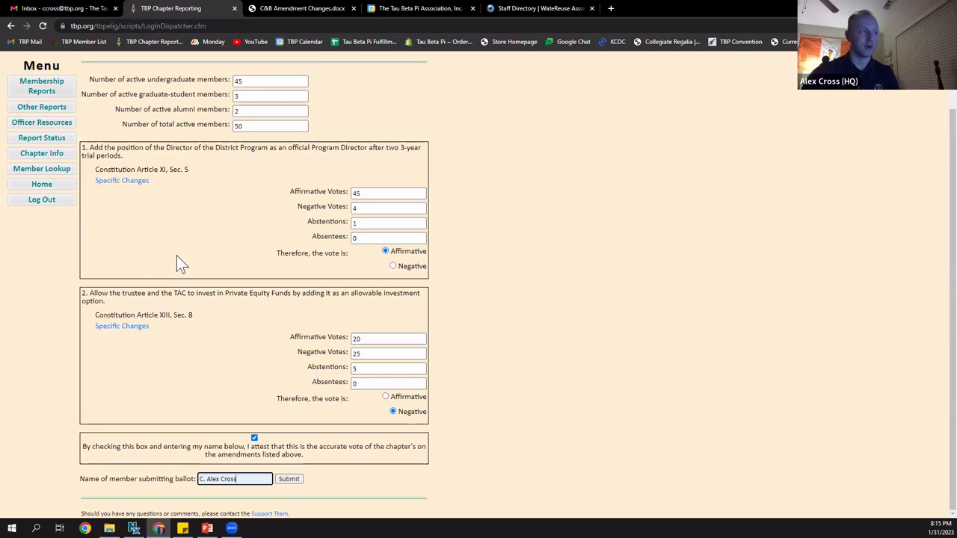
key(alt+Tab)
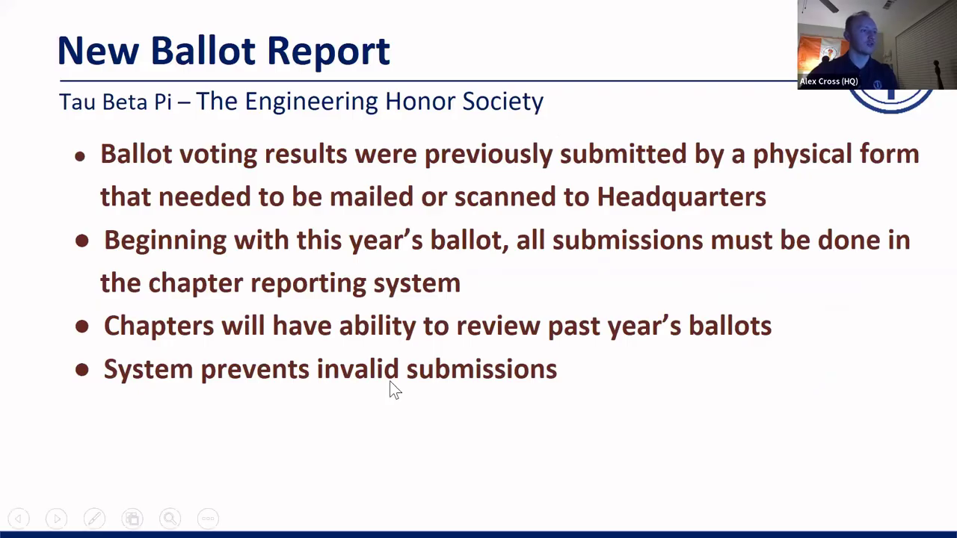